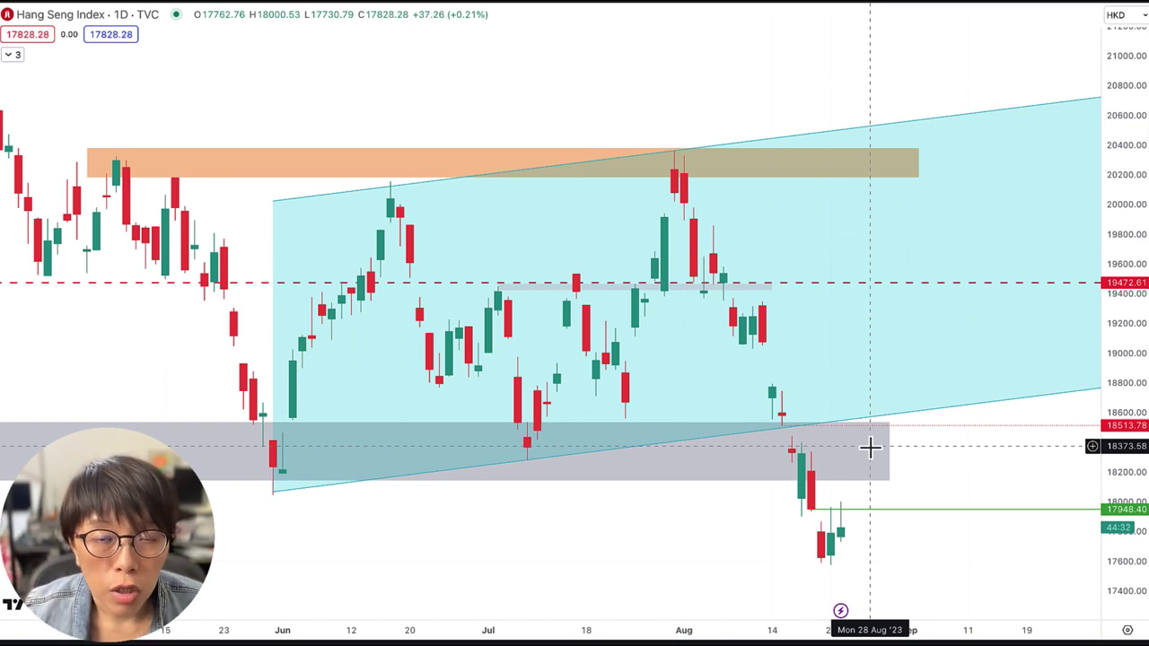
Zoom into the recent drop, underline the 18,513 washline, and hand-write magenta counts 1–5 beside the candles
scroll(870, 446, "up", 3)
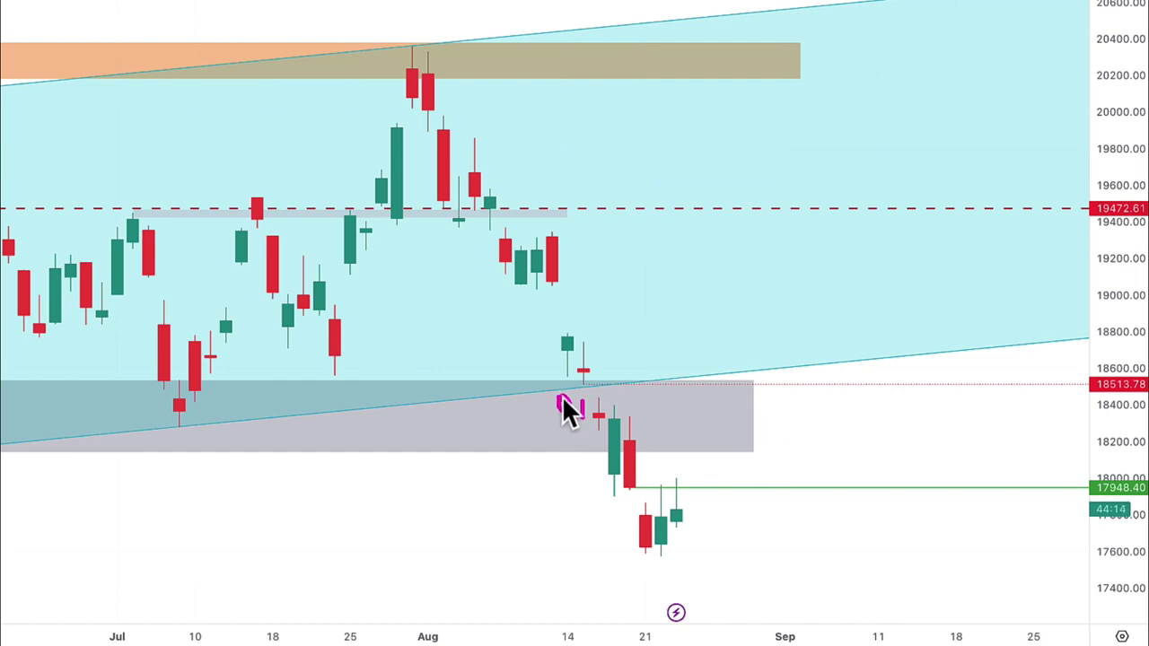
left_click_drag(582, 390, 584, 410)
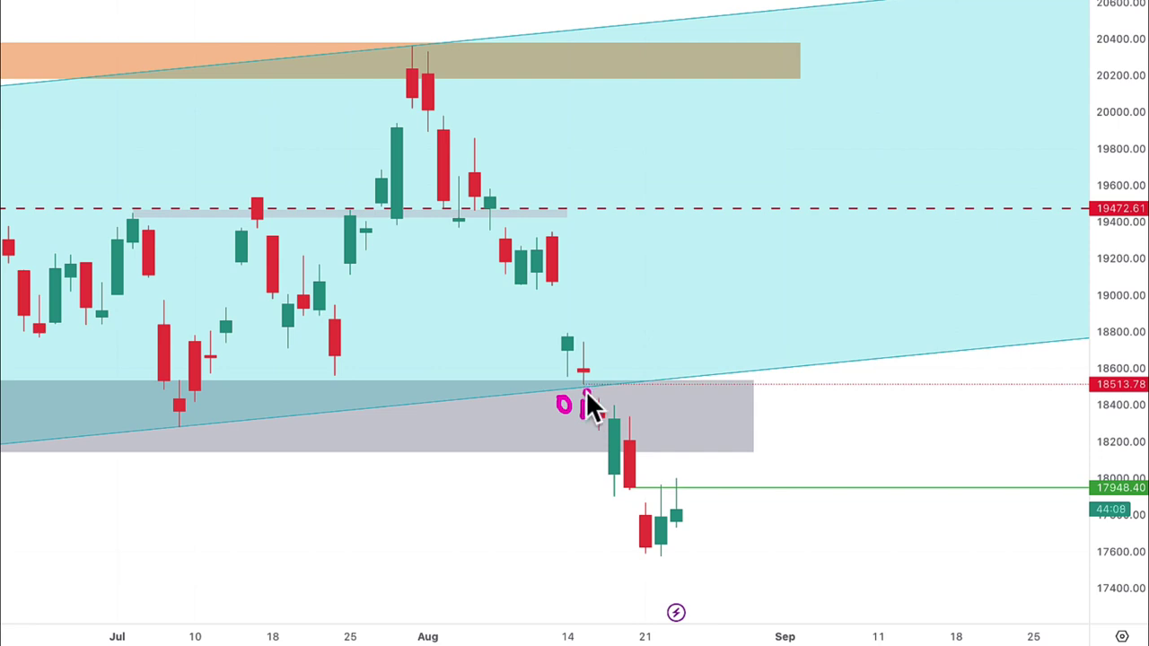
left_click_drag(593, 437, 601, 458)
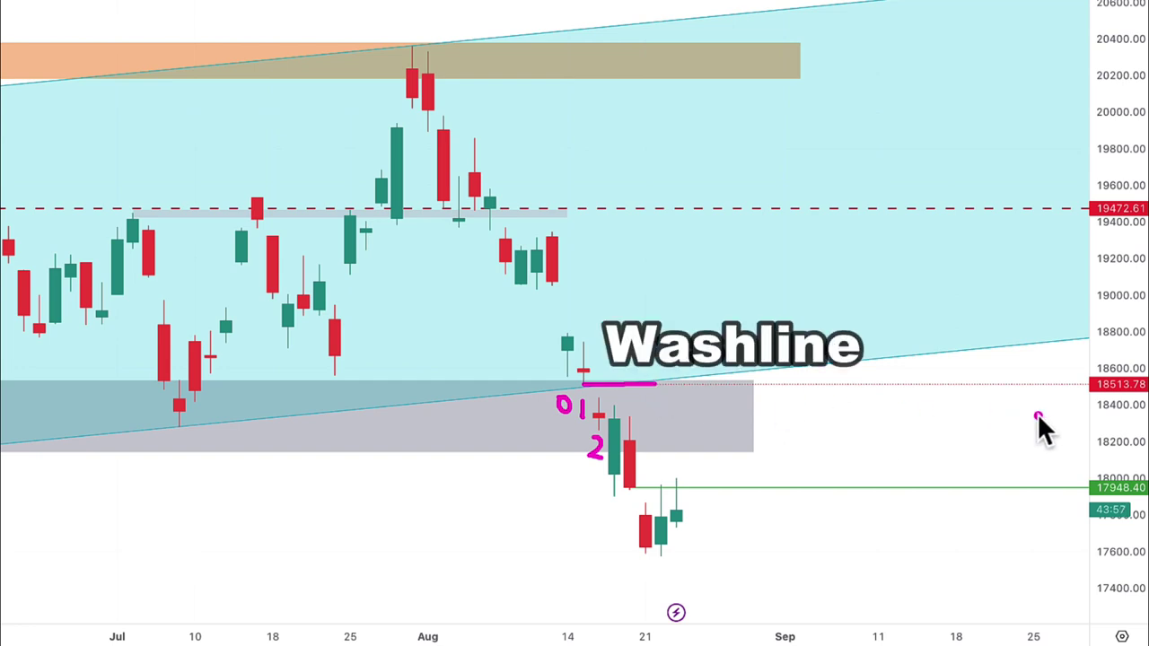
left_click_drag(1104, 401, 1128, 402)
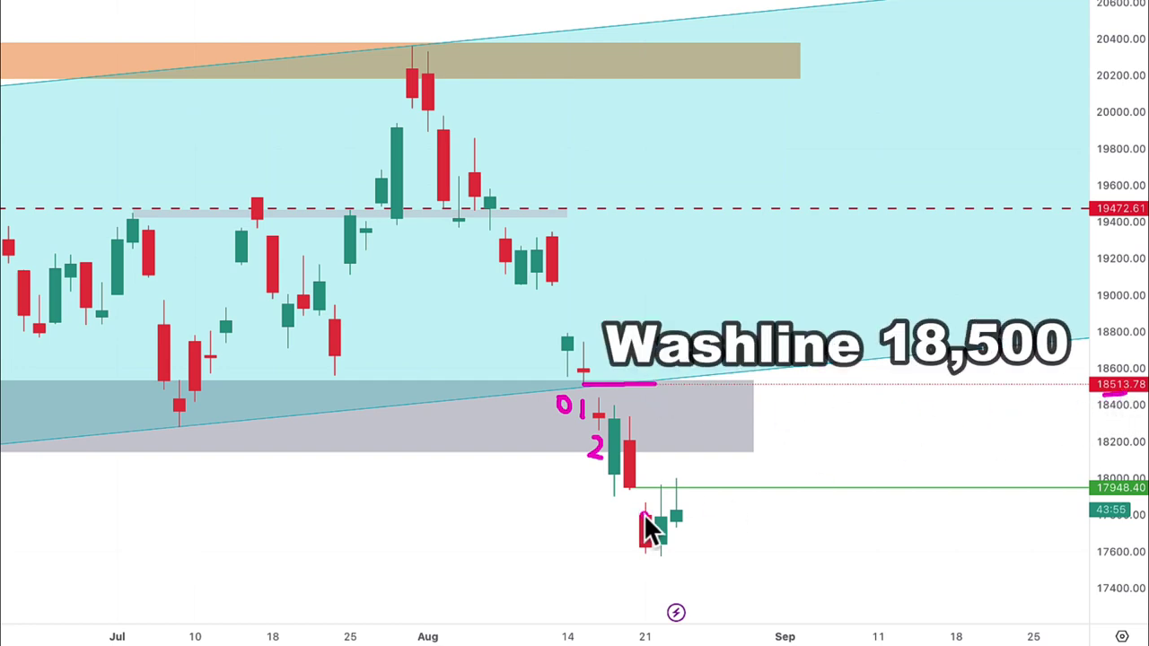
left_click_drag(613, 483, 615, 504)
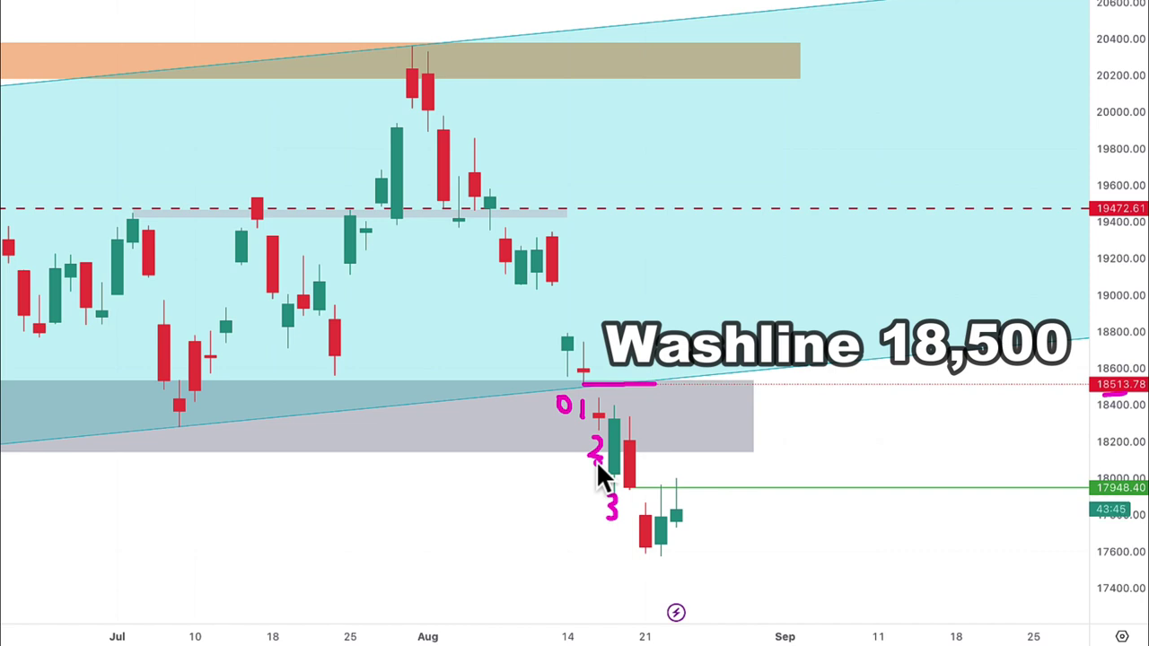
left_click_drag(623, 499, 631, 517)
left_click_drag(646, 562, 644, 589)
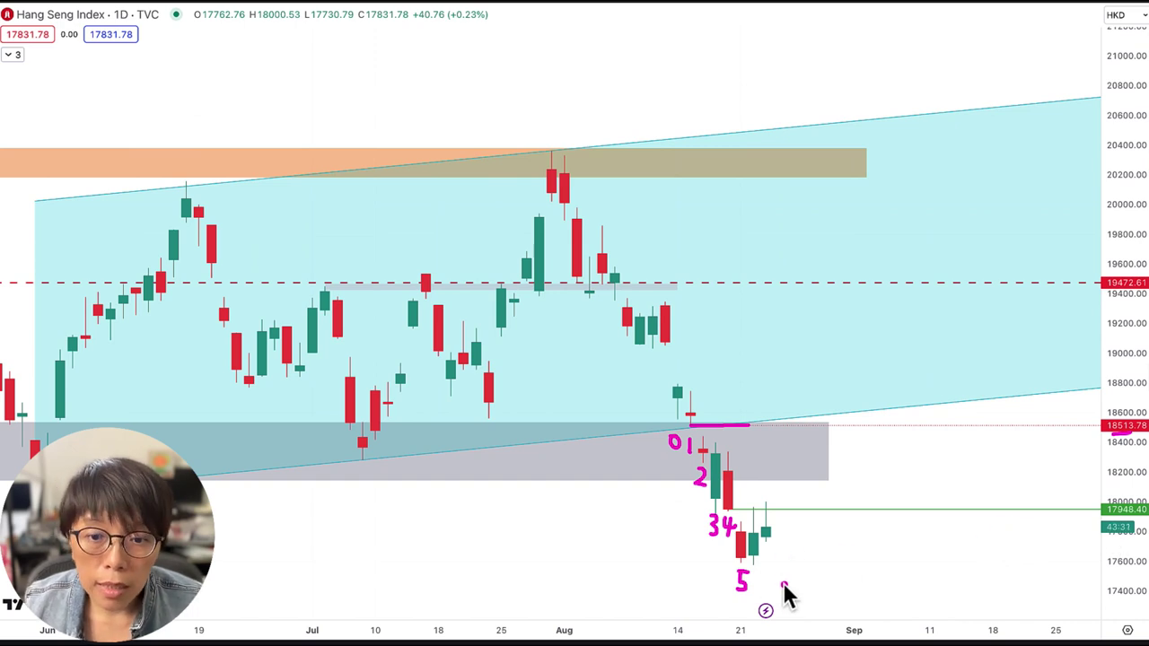
Brush tick marks on the latest candles, an upward rebound arrow, and a box around them
mouse_move(739, 489)
left_mouse_down()
mouse_move(737, 500)
mouse_move(752, 498)
mouse_move(768, 483)
left_mouse_up()
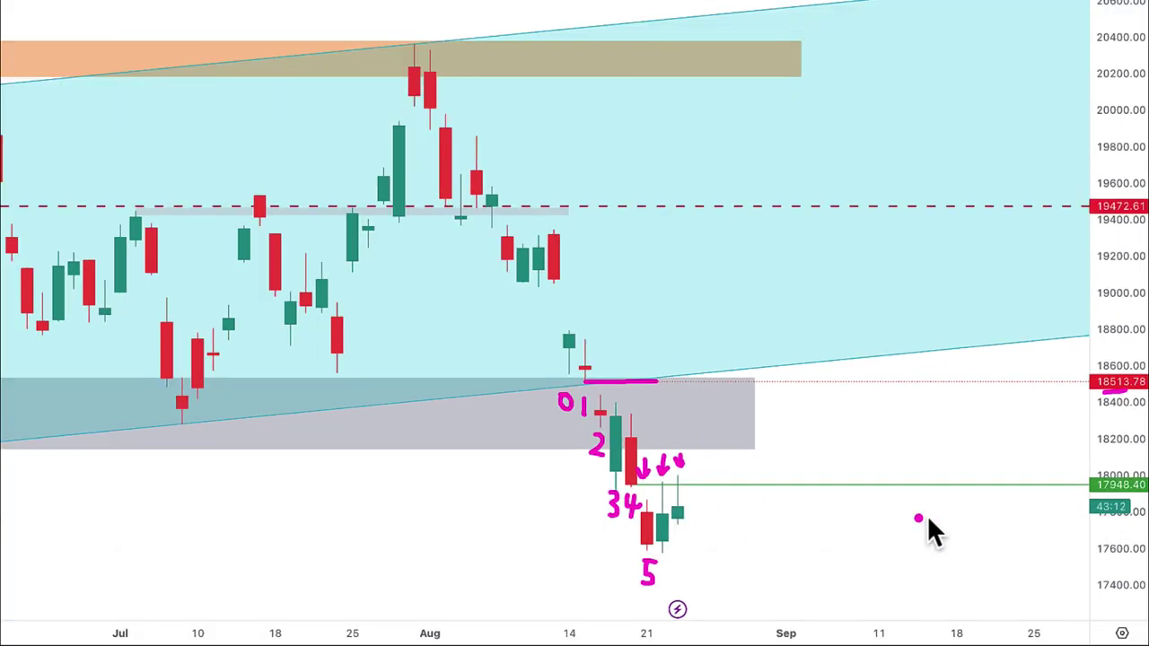
left_click_drag(718, 499, 711, 454)
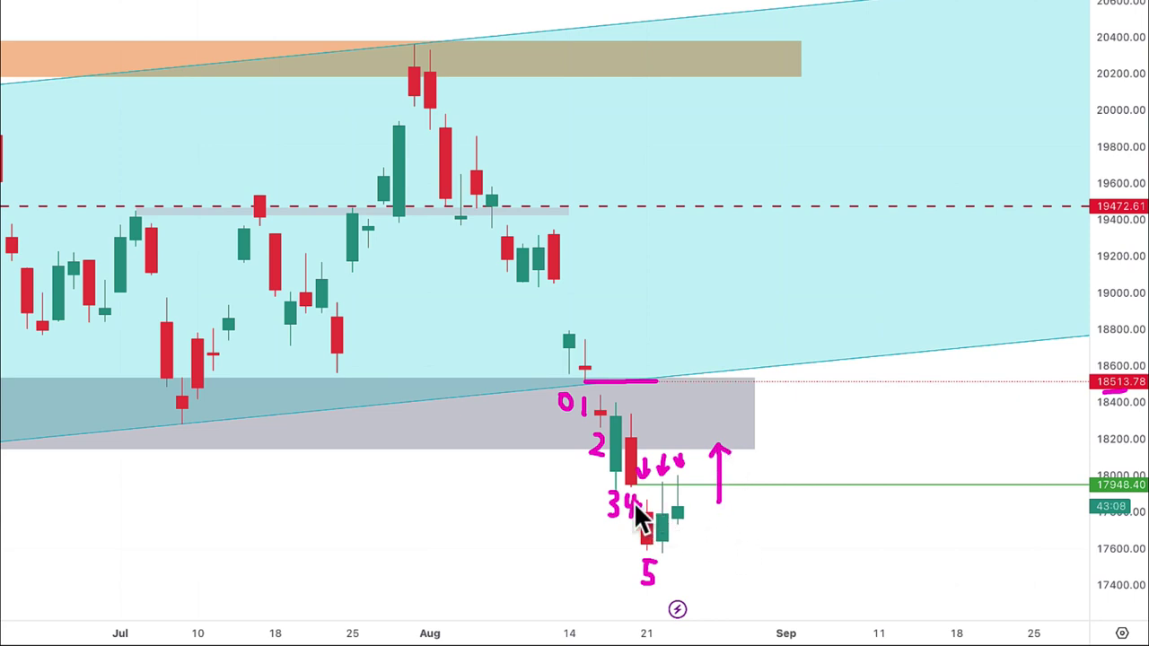
left_click_drag(626, 489, 699, 509)
left_click_drag(699, 566, 625, 533)
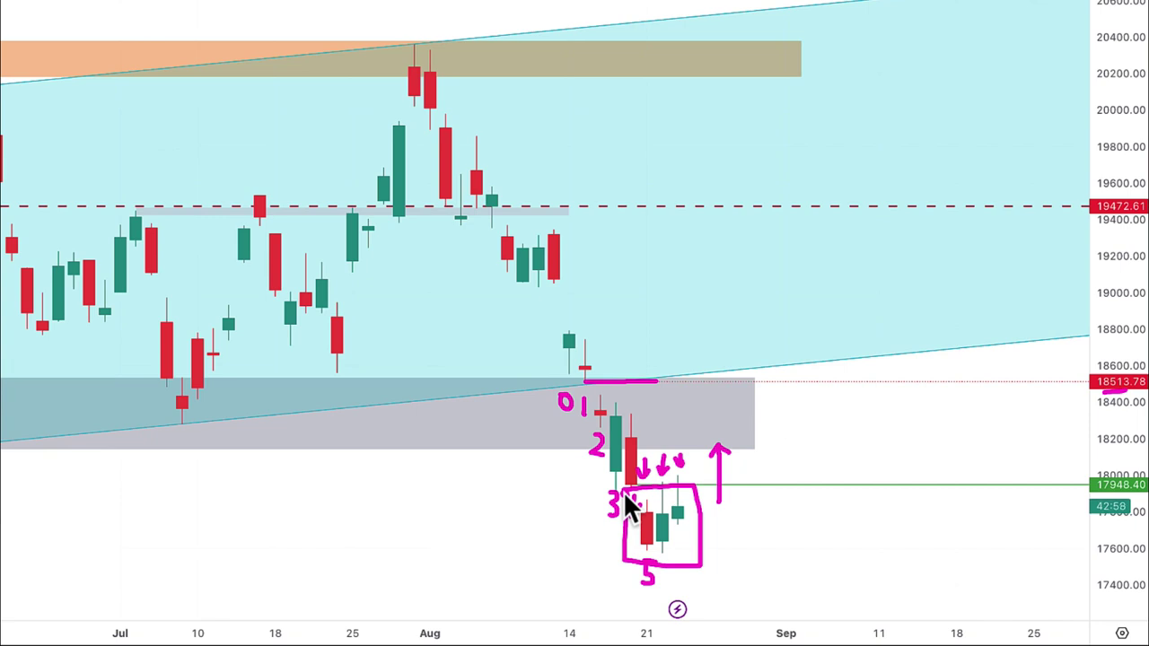
Rewrite count 4 beside the 3, then clear all magenta hand-drawn annotations
left_click_drag(629, 493, 639, 510)
left_click(733, 503)
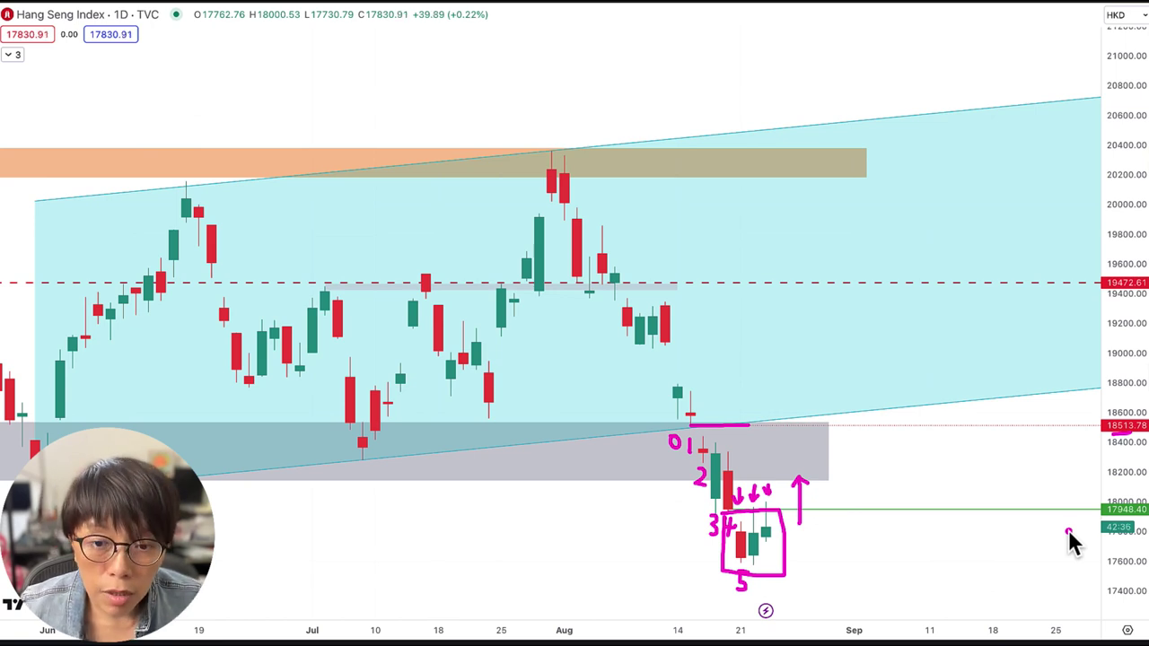
key("Escape")
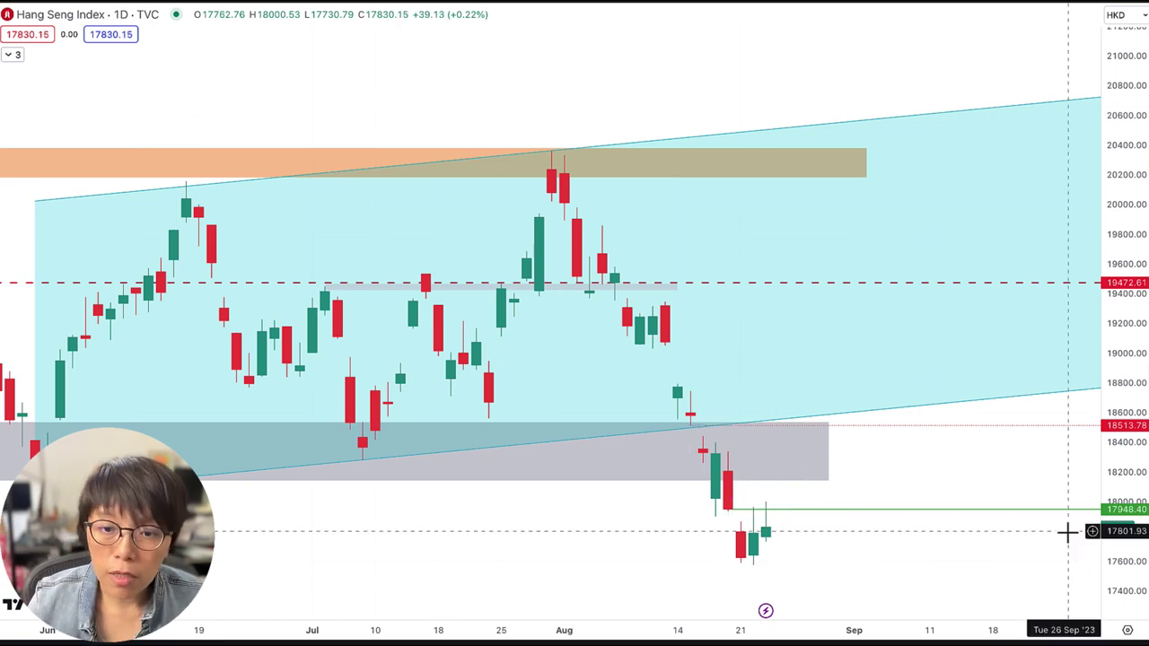
Widen the price range and draw a falling parallel channel through the April and July highs, lower edge on recent lows
scroll(502, 341, "down", 5)
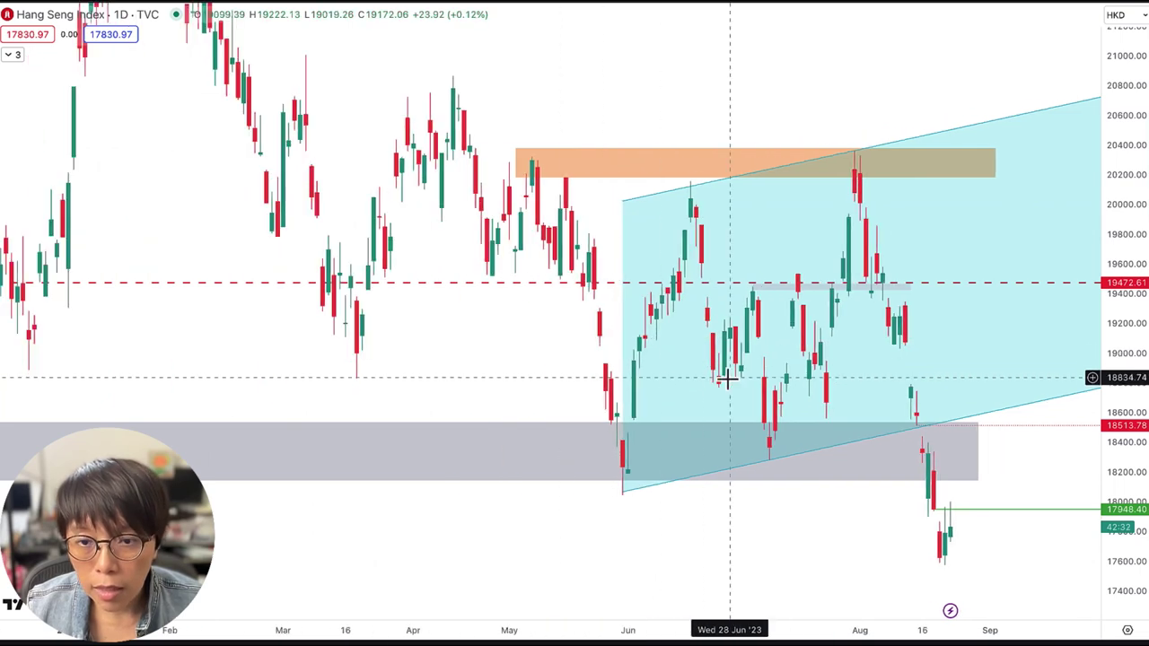
left_click_drag(1118, 382, 938, 492)
scroll(938, 492, "up", 2)
left_click(623, 249)
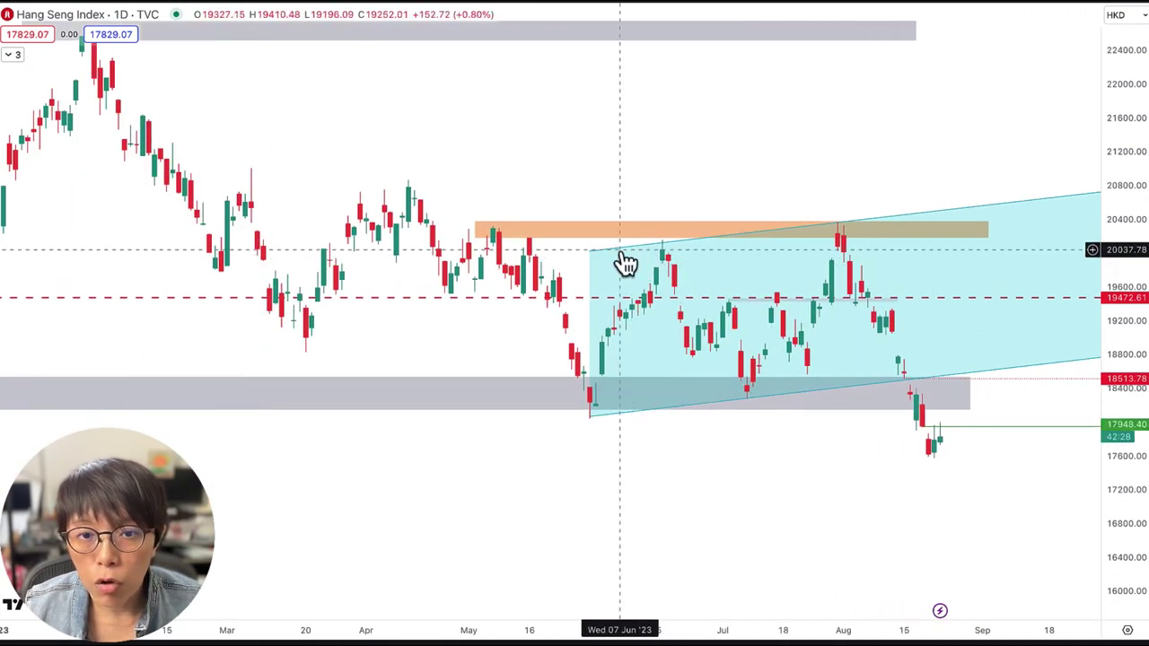
left_click(588, 433)
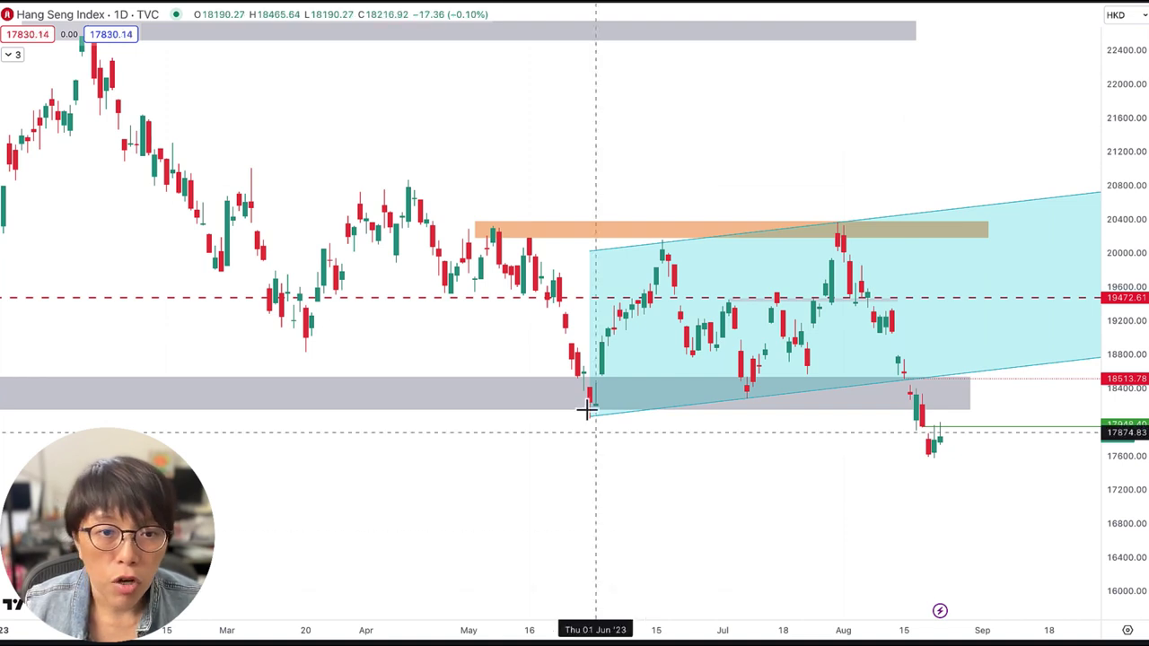
mouse_move(408, 177)
left_mouse_down()
mouse_move(793, 198)
mouse_move(838, 225)
left_mouse_up()
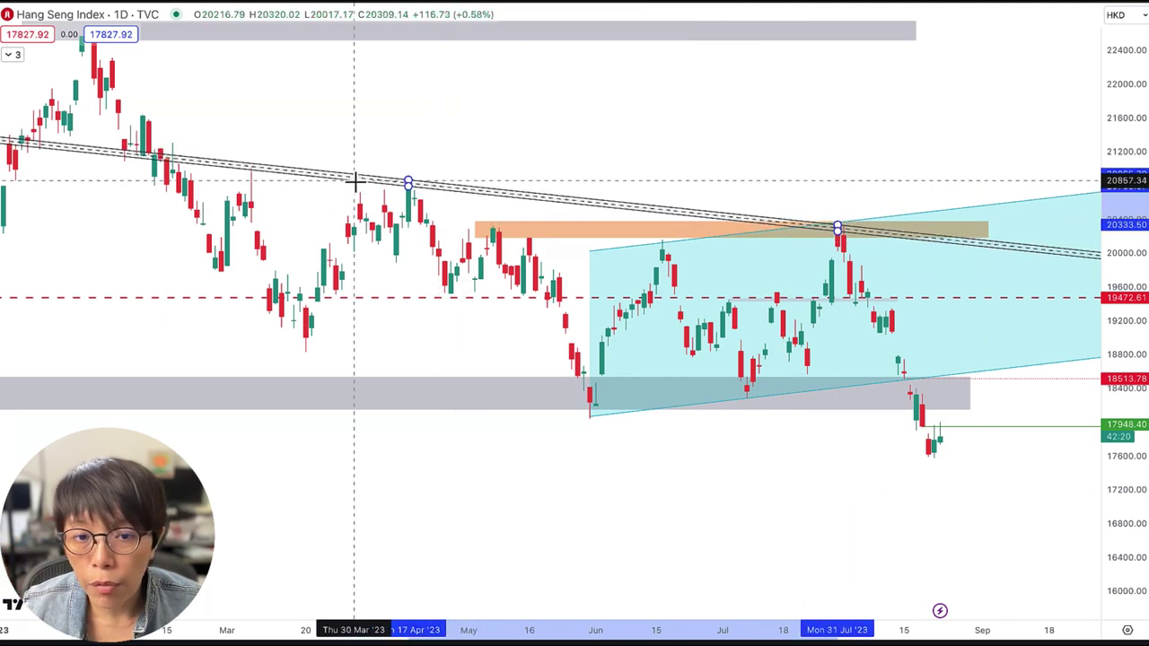
left_click(590, 418)
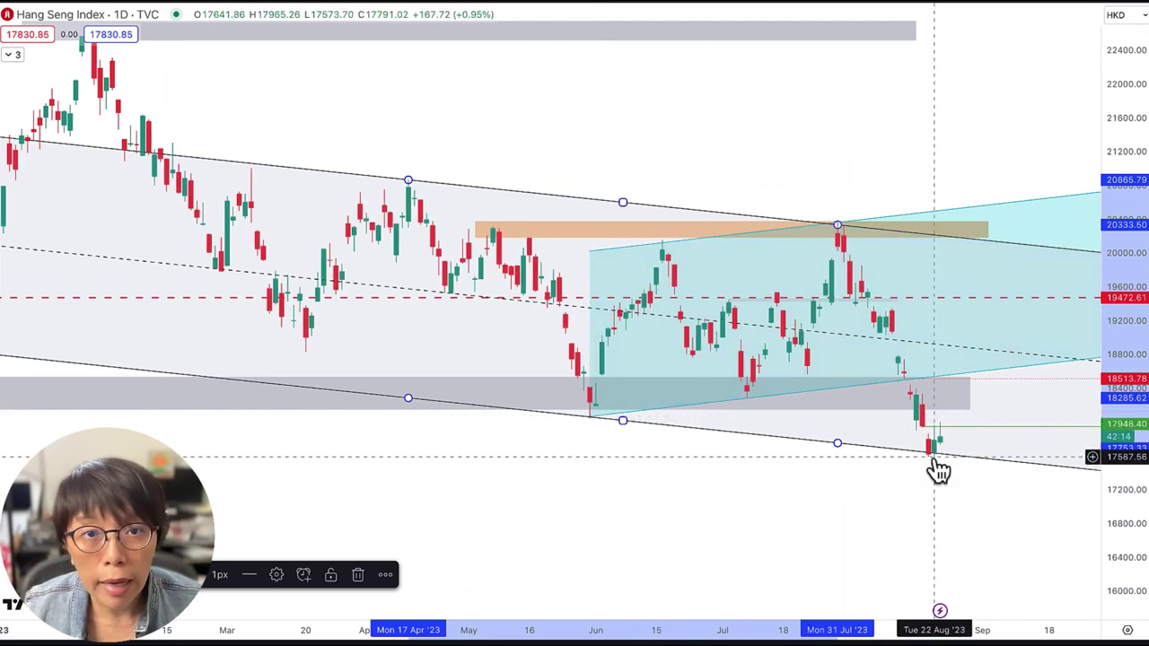
scroll(934, 465, "up", 2)
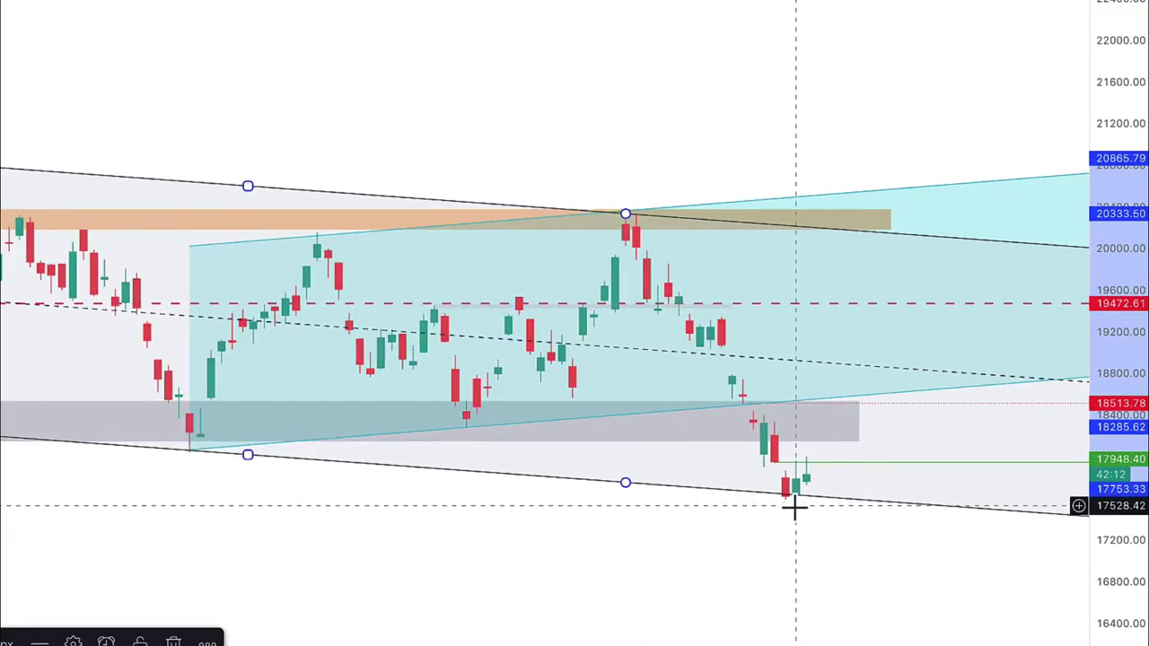
left_click(794, 508)
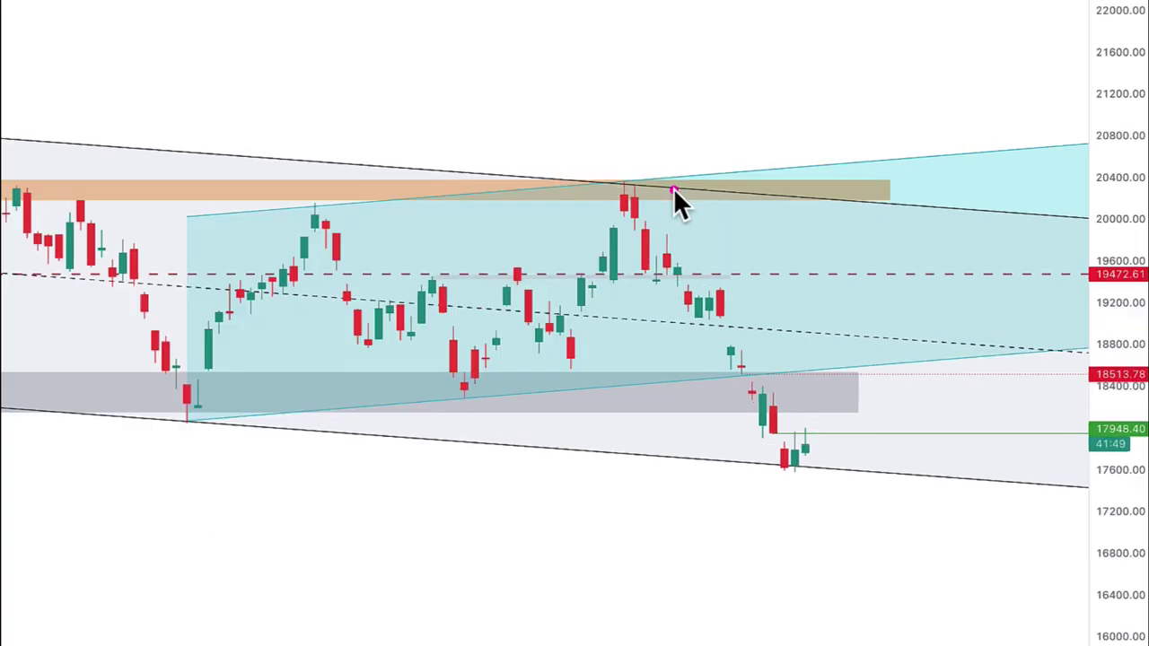
Brush a line sketching the expected move down to the 17,948 level
mouse_move(676, 191)
left_mouse_down()
mouse_move(859, 422)
mouse_move(858, 451)
left_mouse_up()
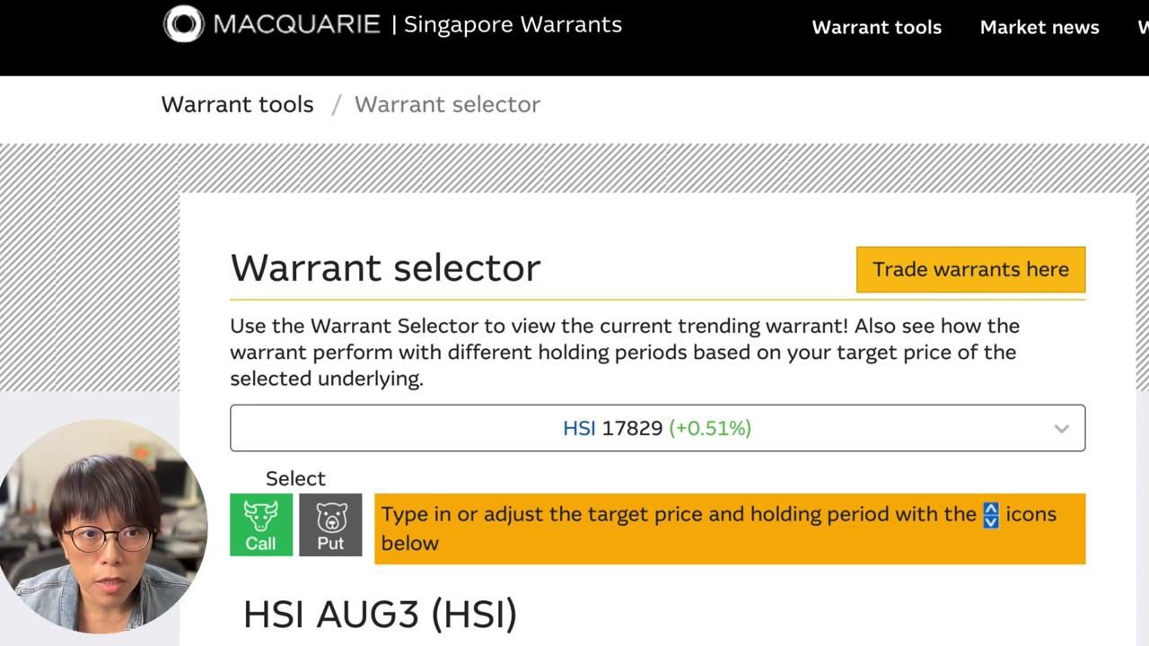
In the HSI call warrant returns table, set a 2-week holding period and an 18500 target price
triple_click(616, 454)
left_click(572, 492)
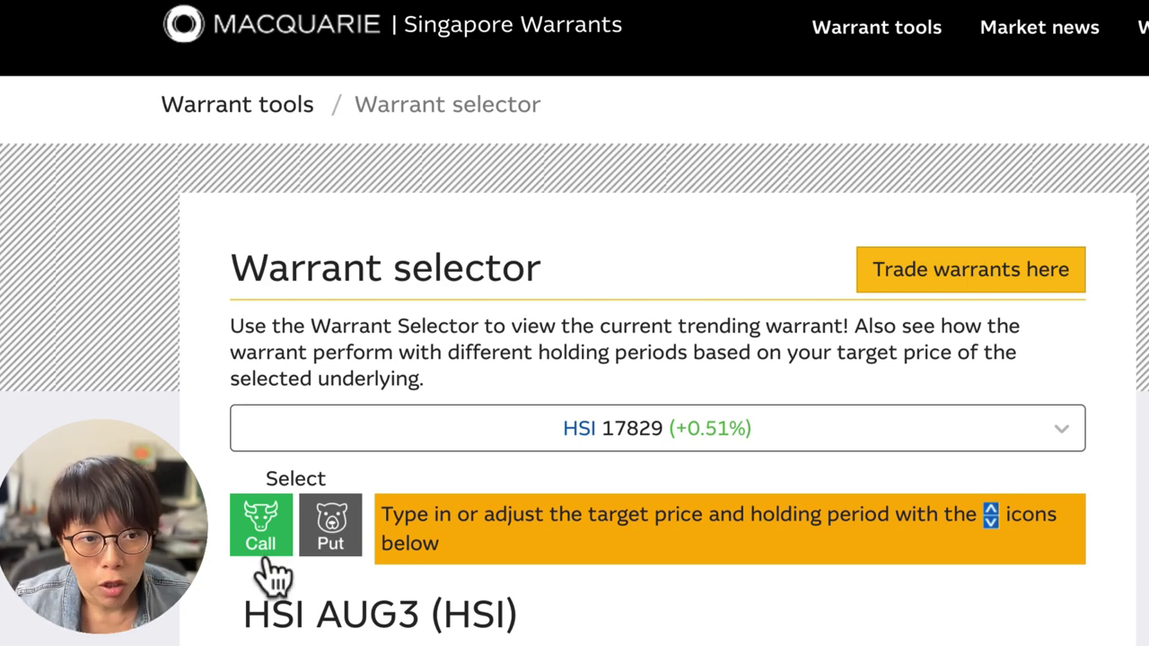
scroll(257, 552, "down", 5)
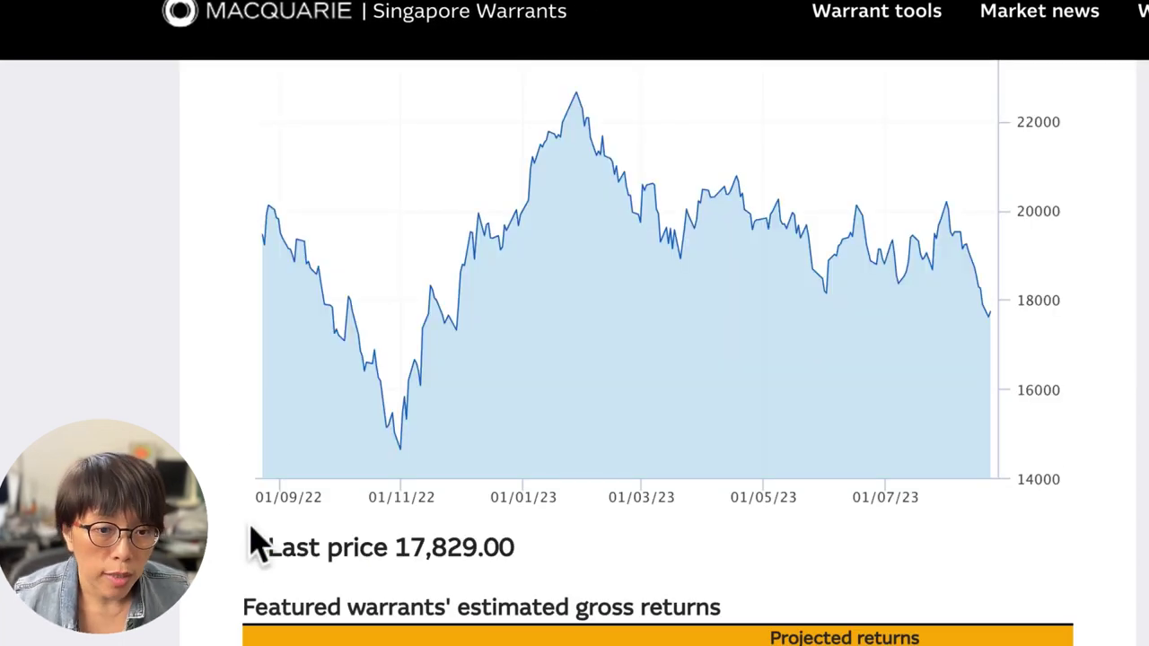
scroll(257, 542, "down", 4)
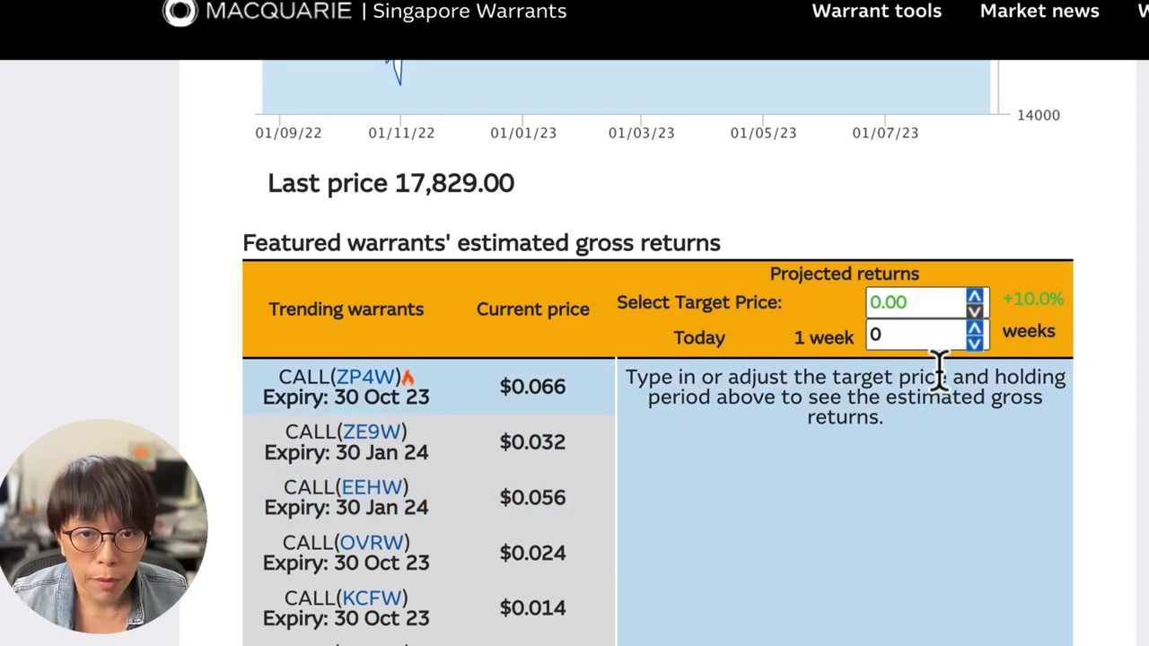
double_click(916, 334)
type("2")
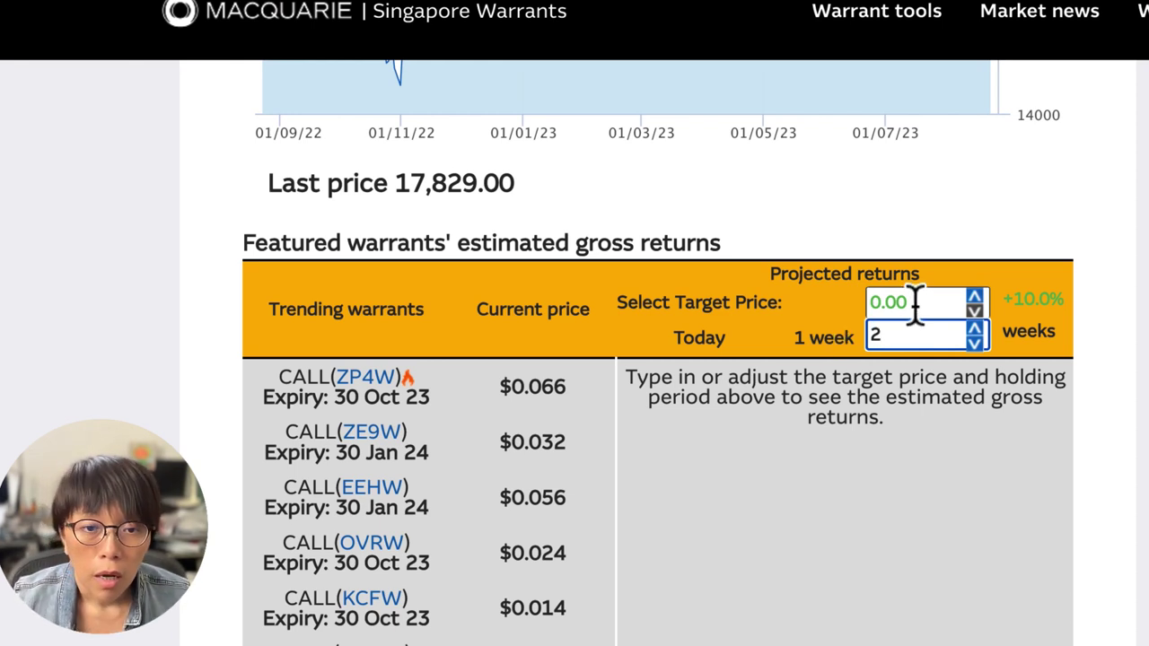
left_click_drag(916, 303, 872, 305)
type("18500")
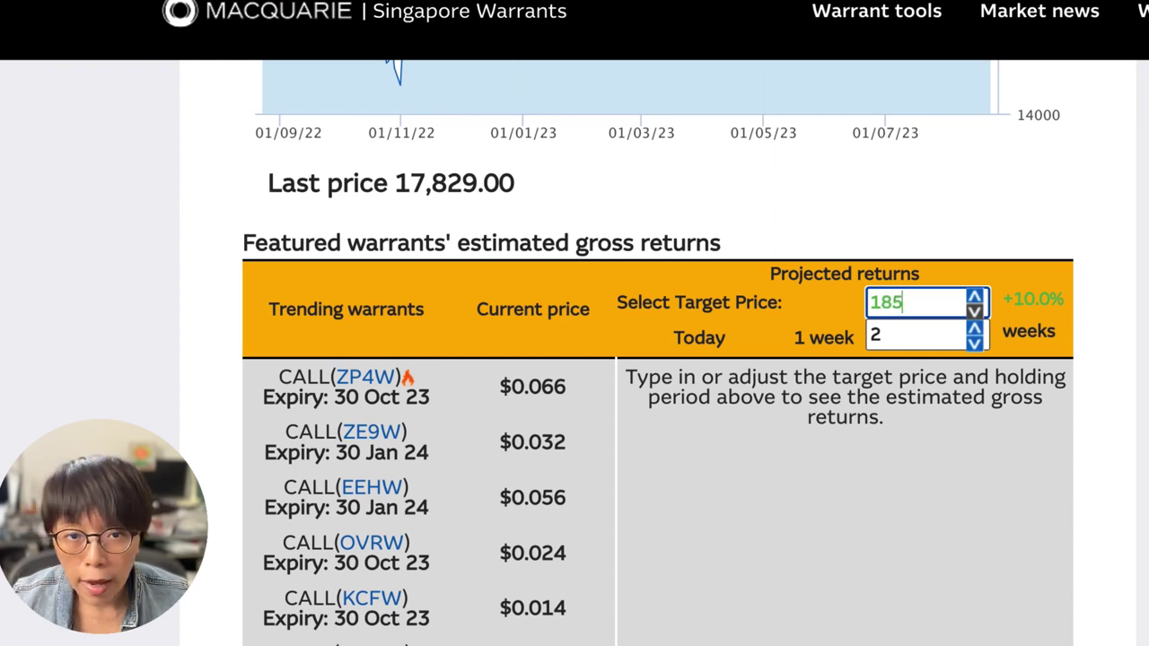
left_click(949, 431)
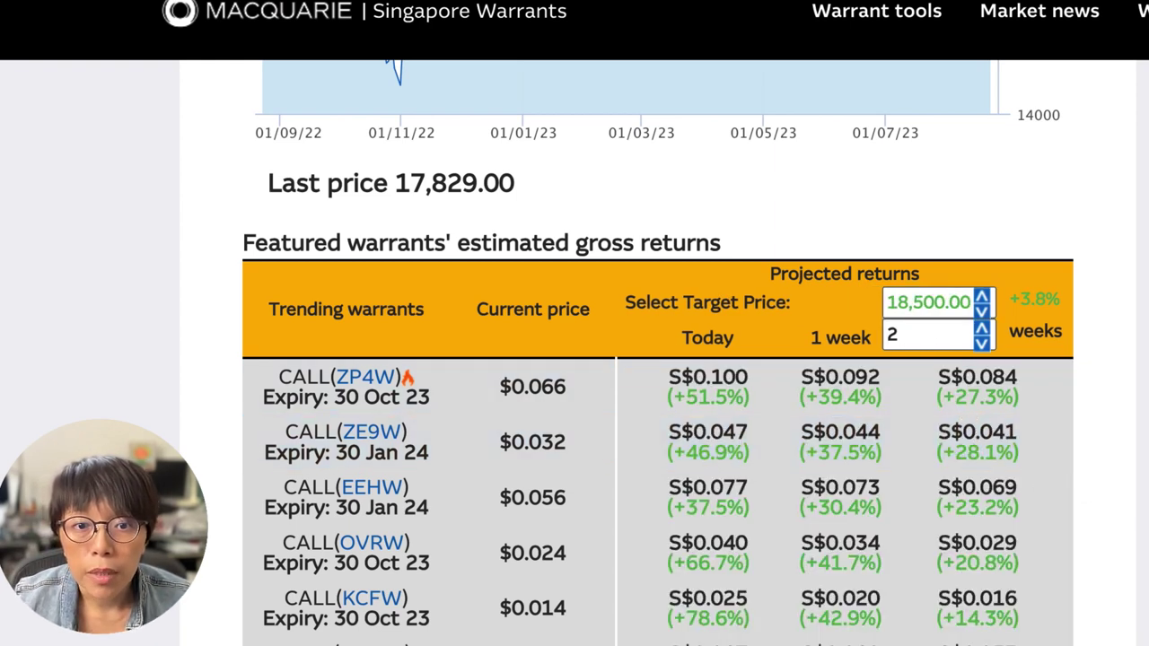